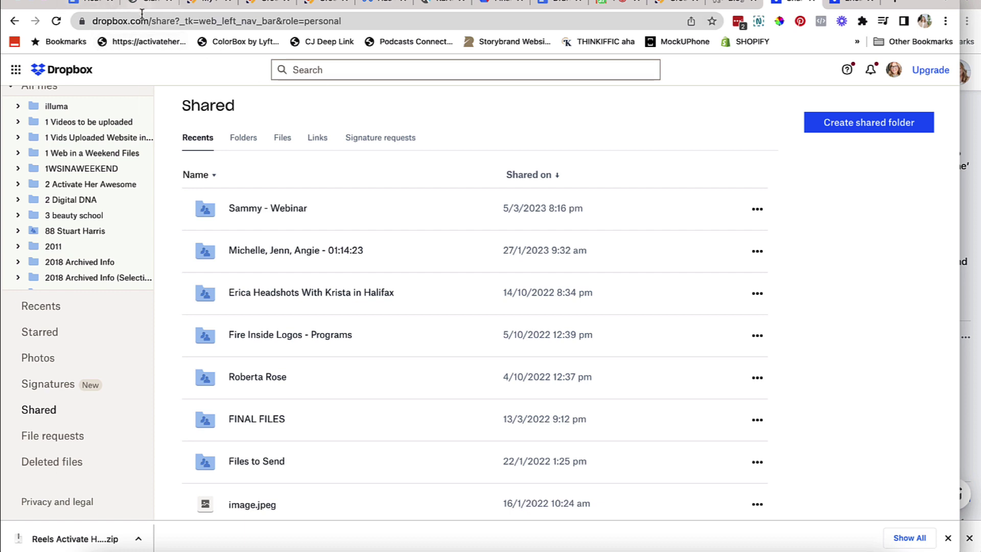
- View who has access to BOP06550.jpg in the Erica Headshots folder via its '2 members' link
click(319, 295)
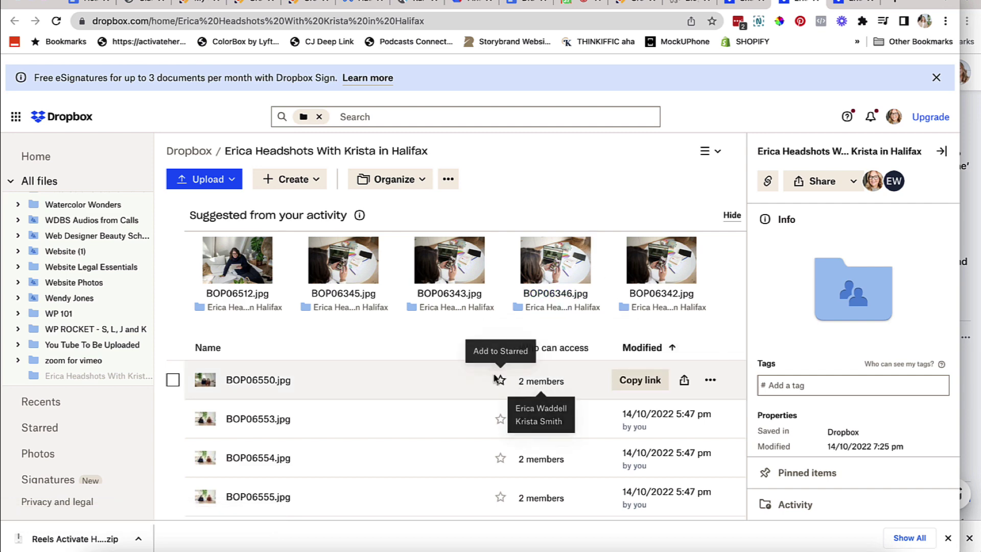
click(543, 381)
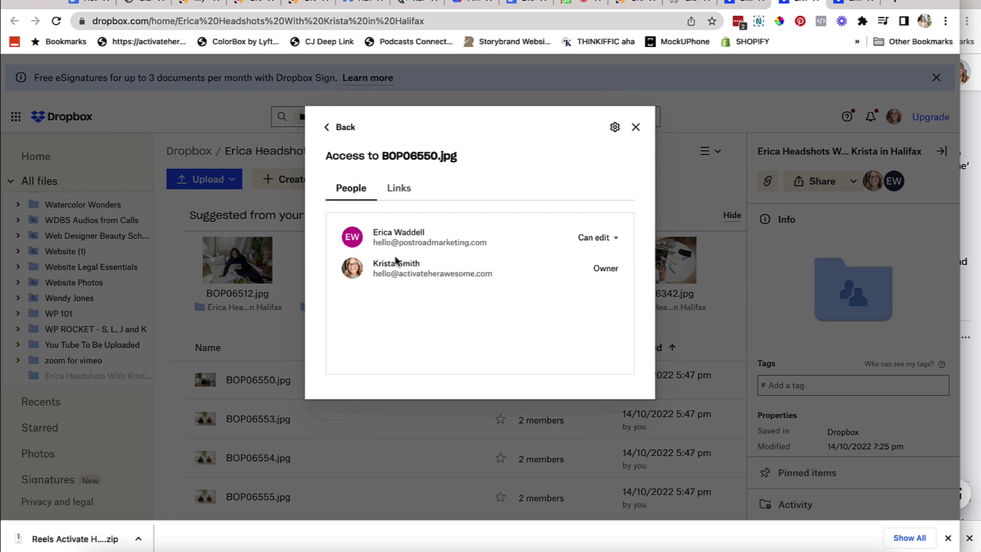
- Show the Can edit / Remove choices for the first member's access to BOP06550.jpg
click(613, 239)
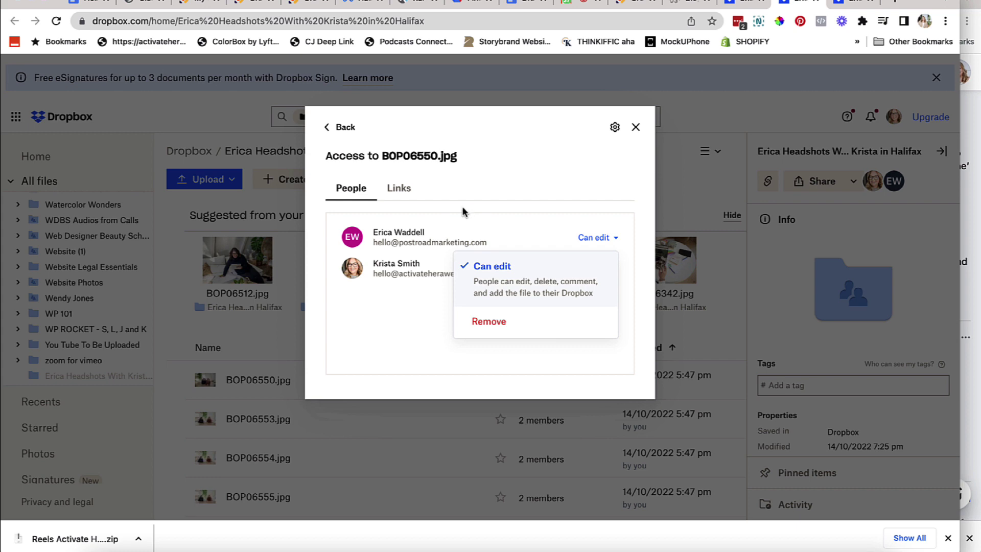
- Dismiss the Access dialog for BOP06550.jpg, leaving both members' access unchanged
click(636, 127)
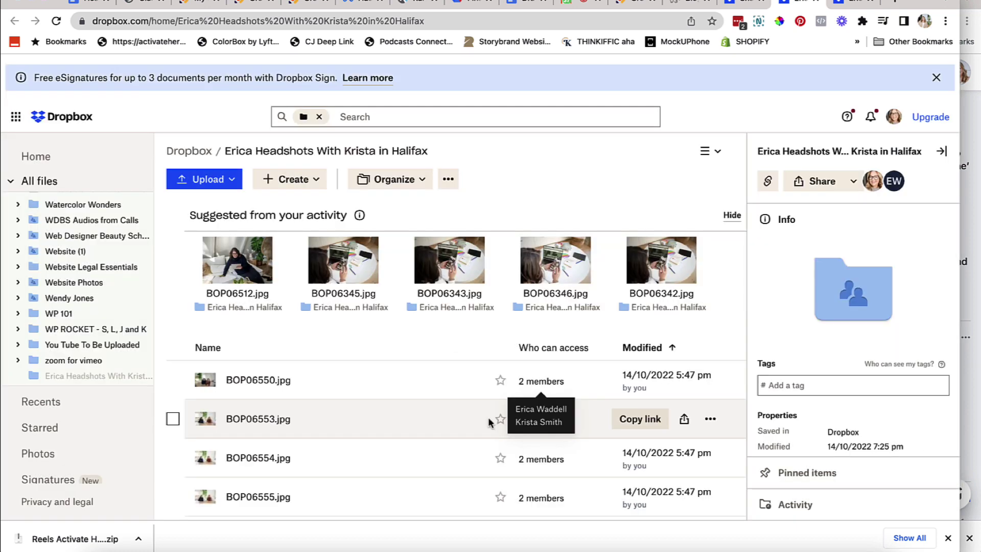